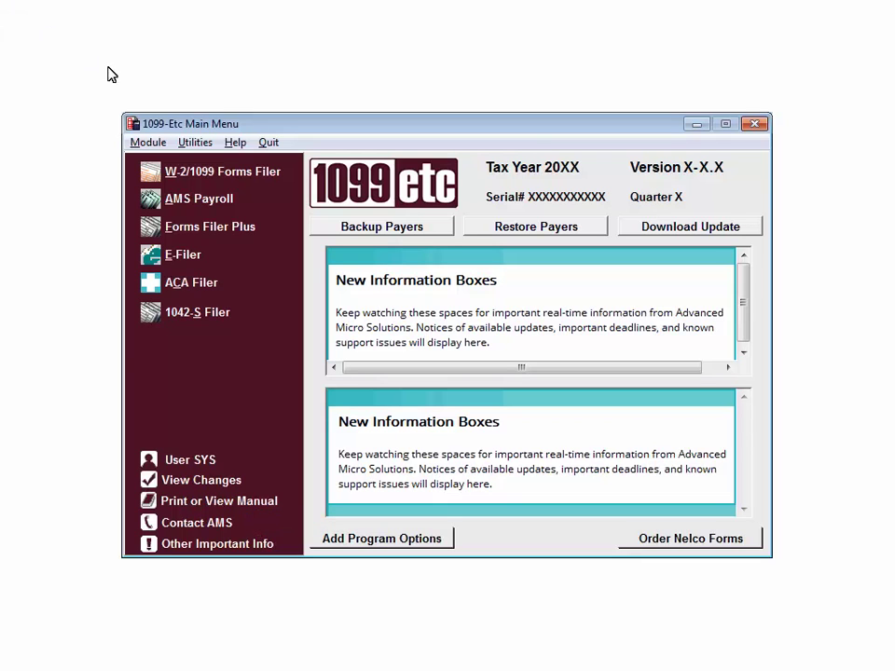
Launch the W-2/1099 Forms Filer module from the Main Menu to reach the Select Payer list.
left_click(268, 173)
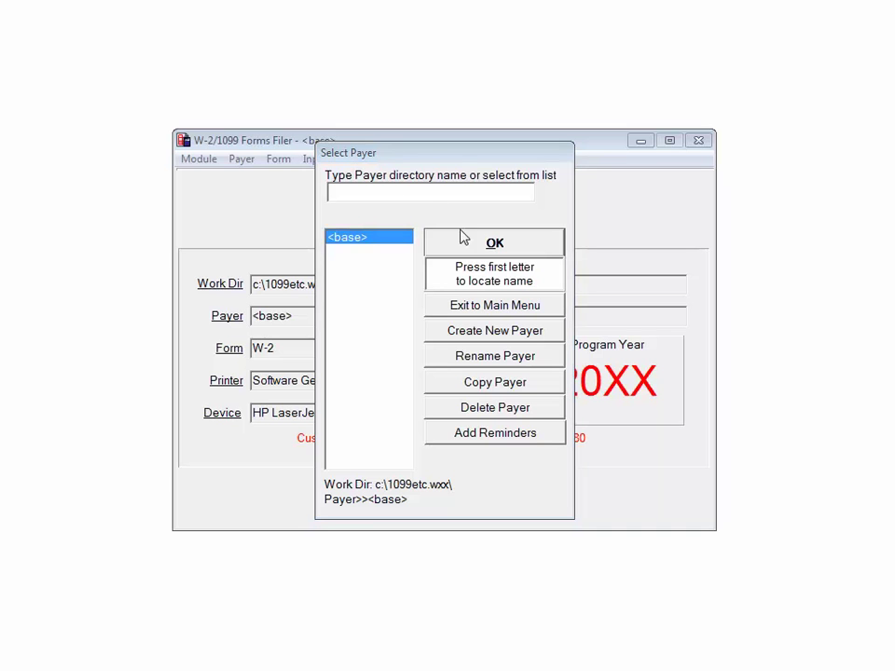
Add a new payer named ABC PAYROLL and approve creating its payer directory.
left_click(492, 331)
type("ABC PAYROLL")
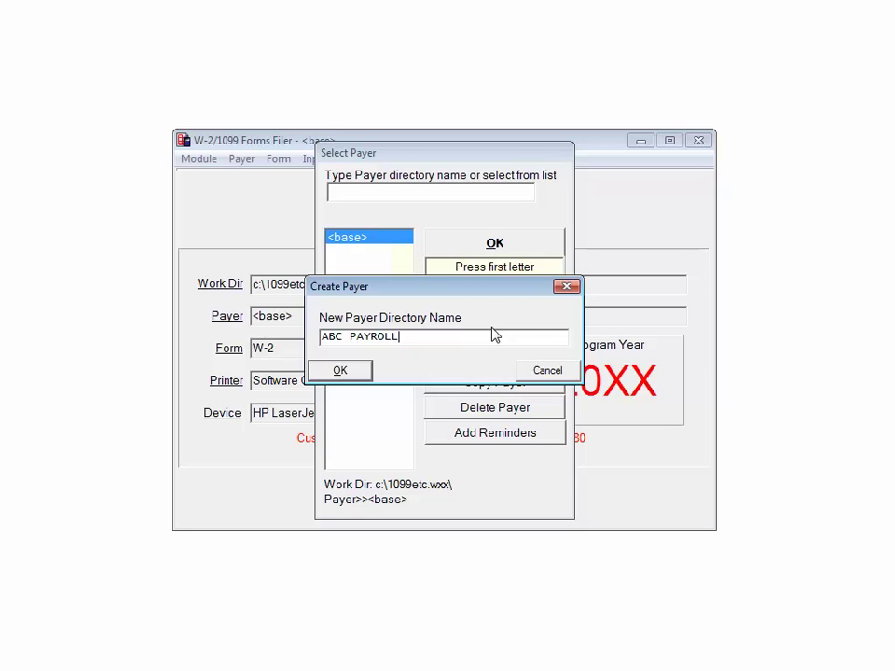
left_click(354, 376)
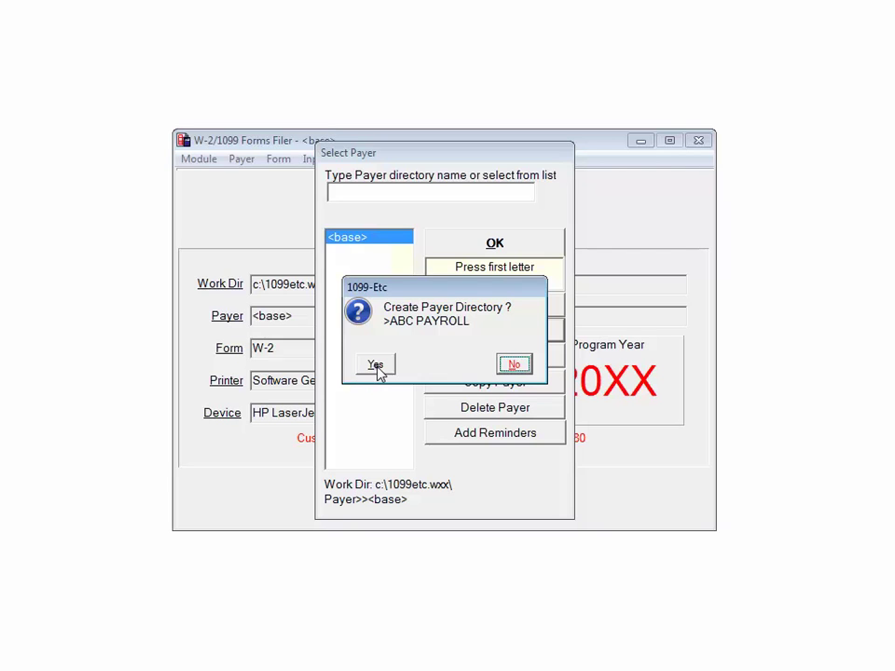
left_click(376, 366)
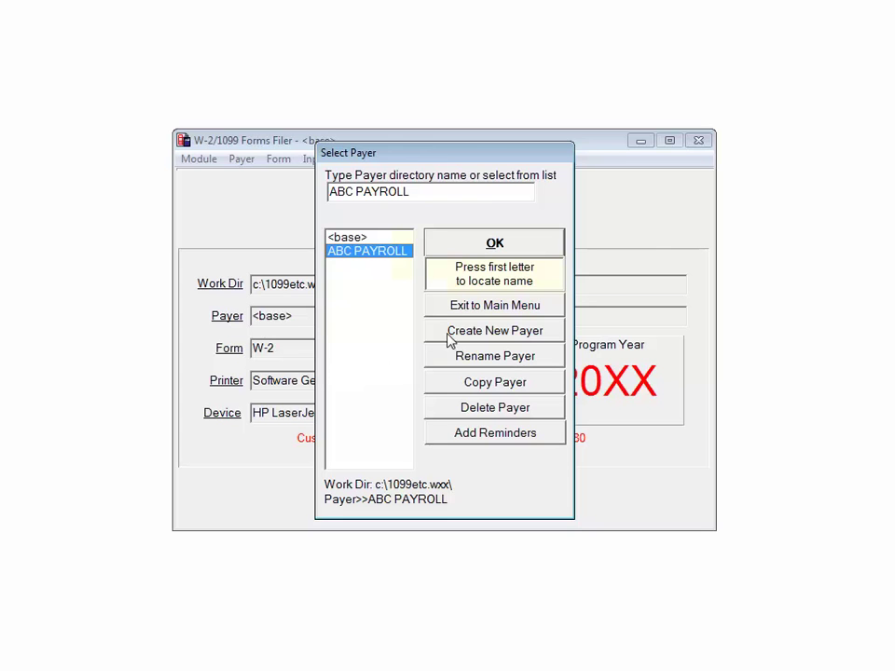
Load ABC PAYROLL as the working payer and check its still-empty Basic Payer Info.
left_click(472, 250)
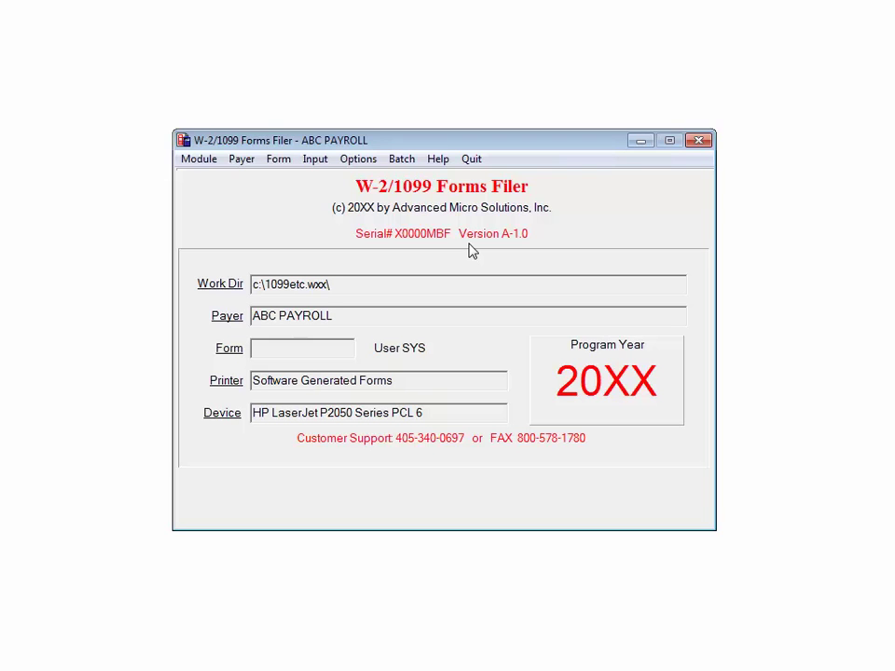
left_click(242, 160)
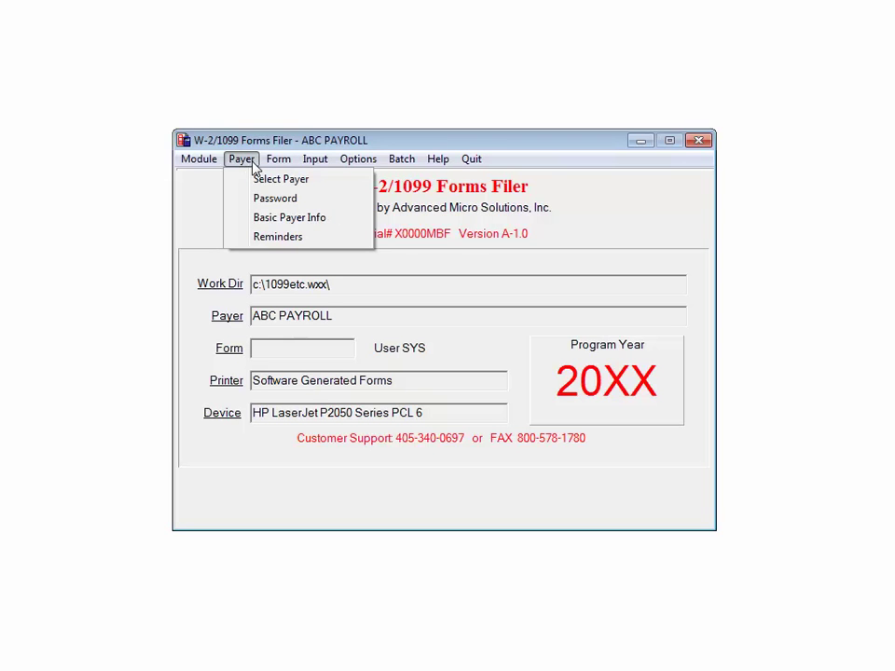
left_click(267, 224)
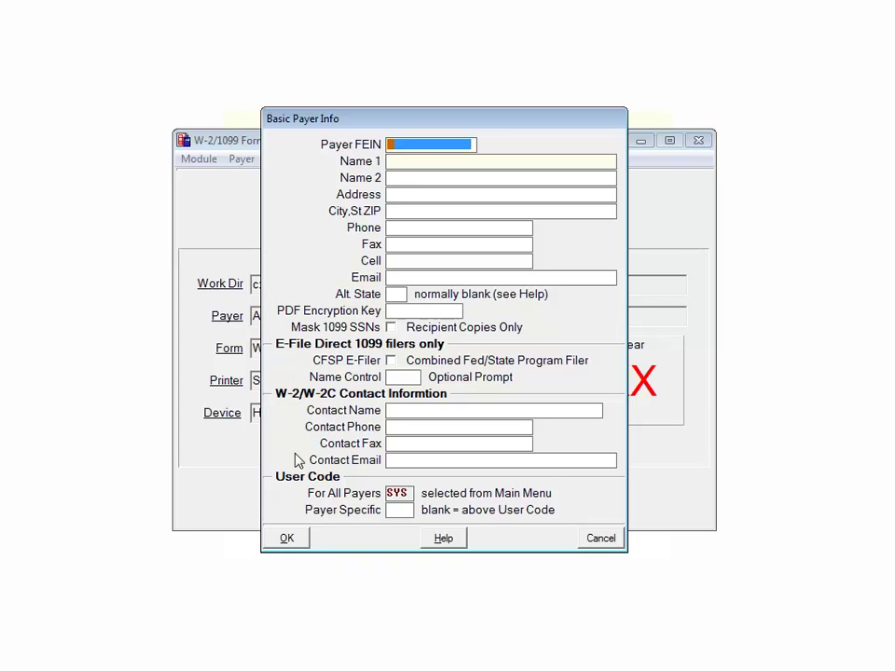
left_click(295, 544)
mouse_move(331, 179)
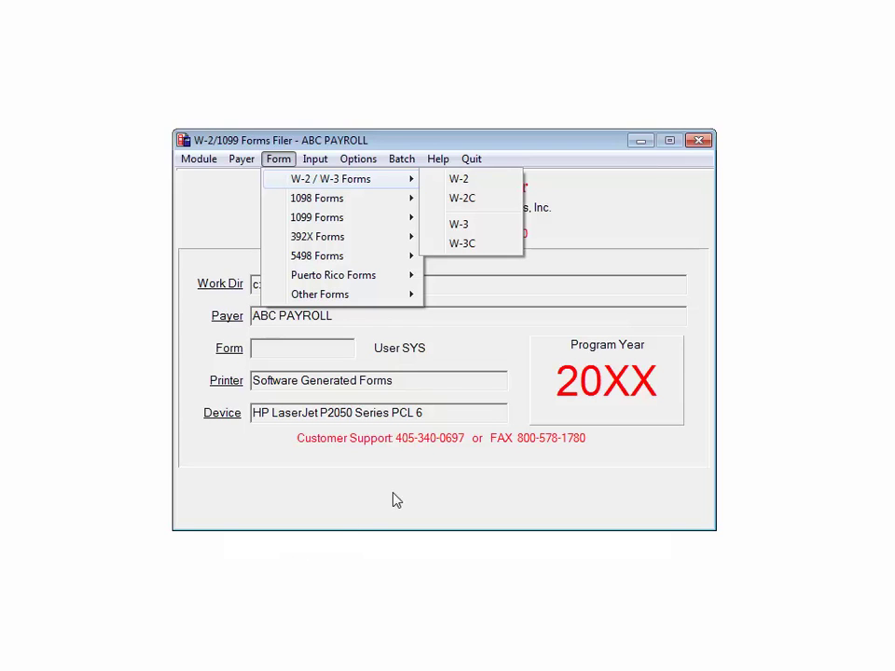
Begin a W-2 for ABC PAYROLL and save its employer ID, name, address and phone.
left_click(459, 182)
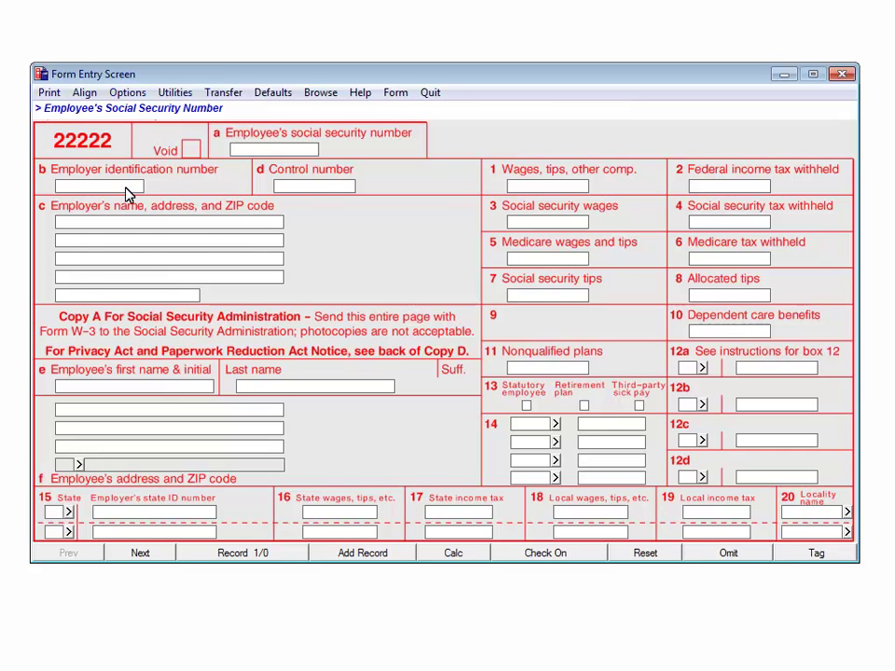
left_click(144, 554)
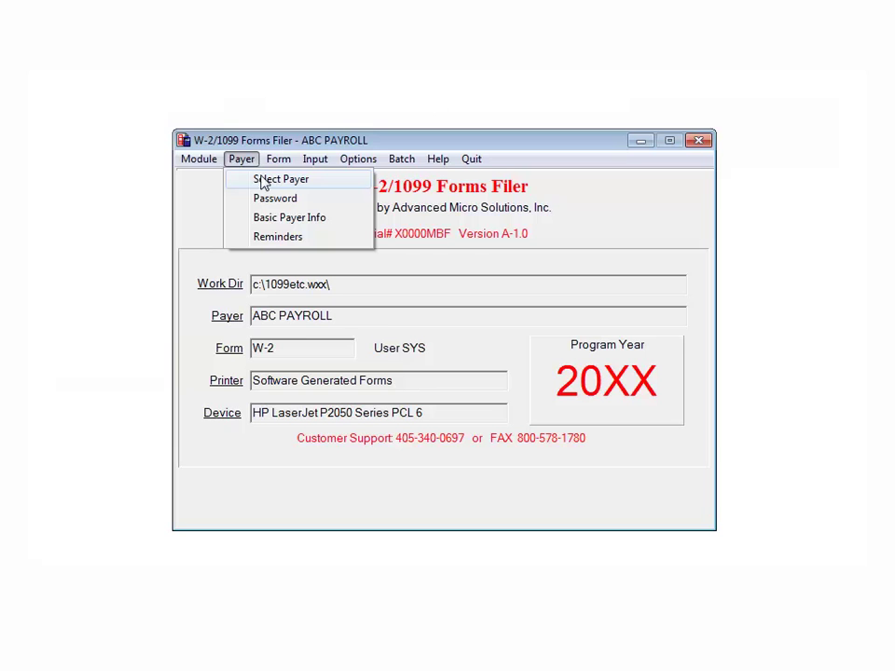
Review ABC PAYROLL's Basic Payer Info showing employer ID, names, address, phones and email.
left_click(259, 223)
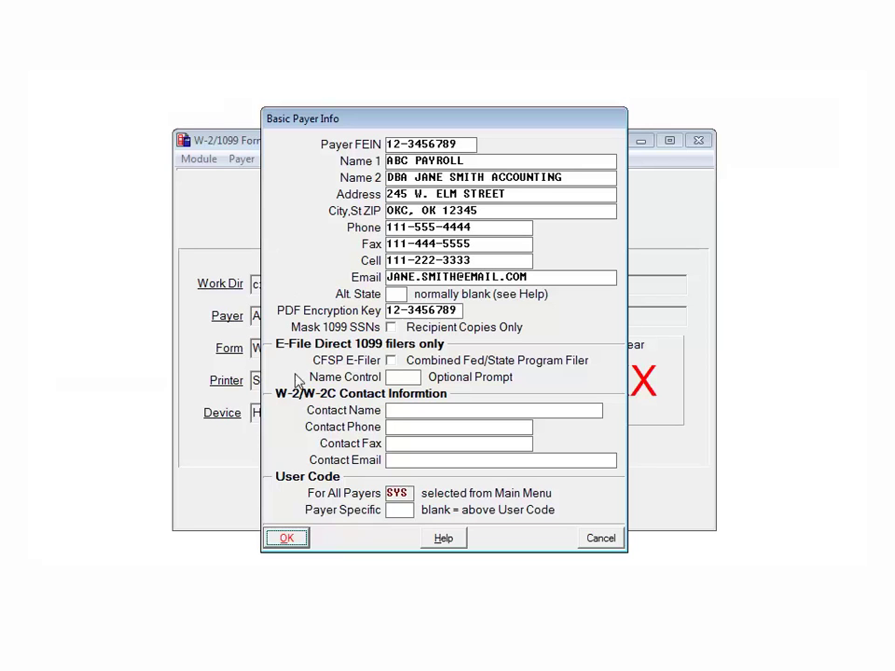
left_click(286, 537)
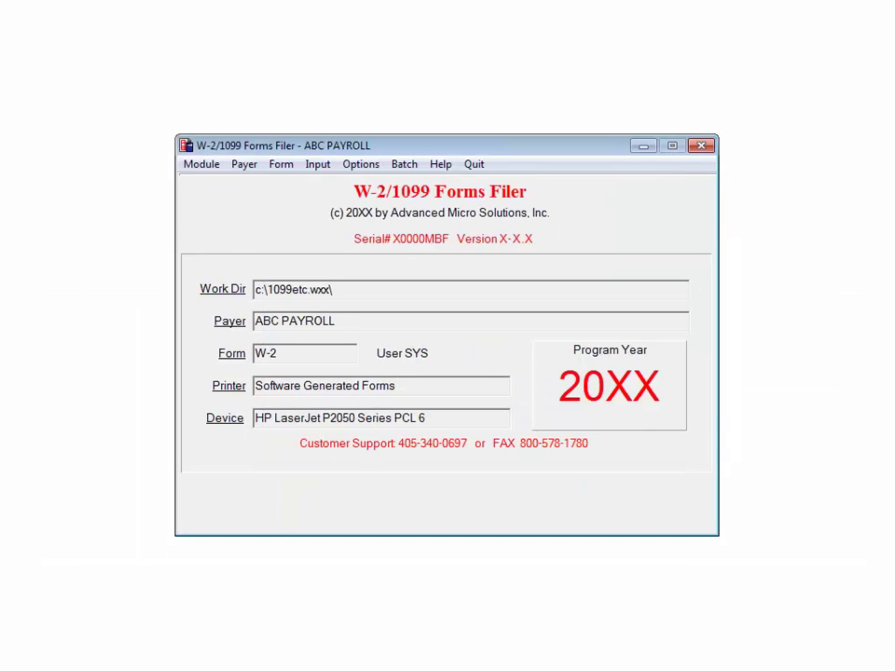